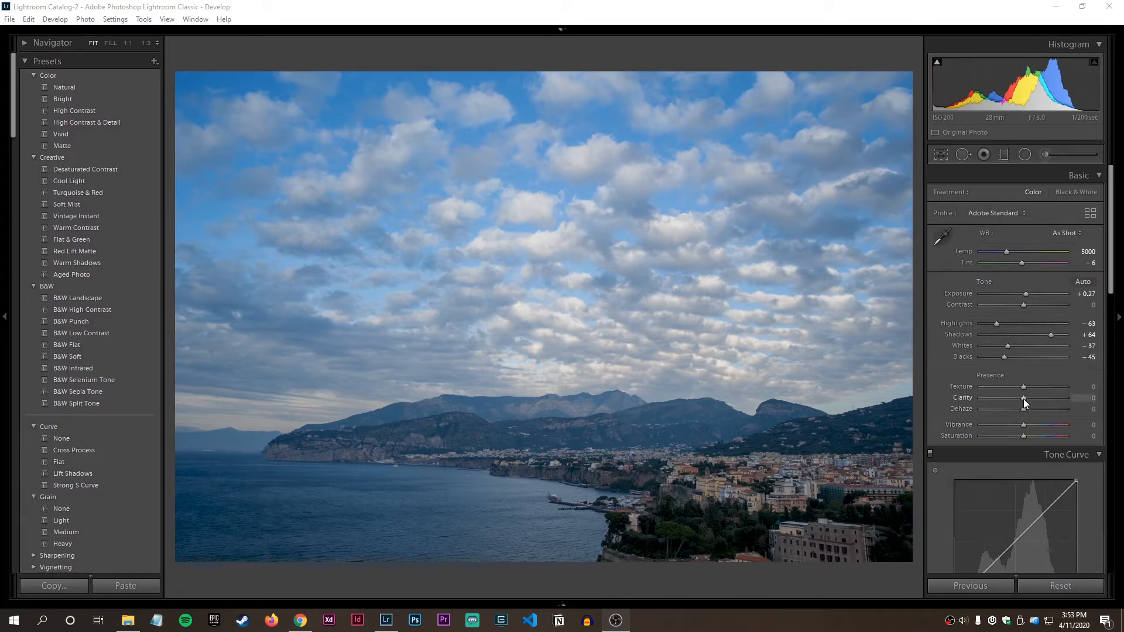
Step: Try Clarity at +23 and Texture at +16 in turn on the coastal photo, resetting each to 0
left_click_drag(1024, 400, 1047, 396)
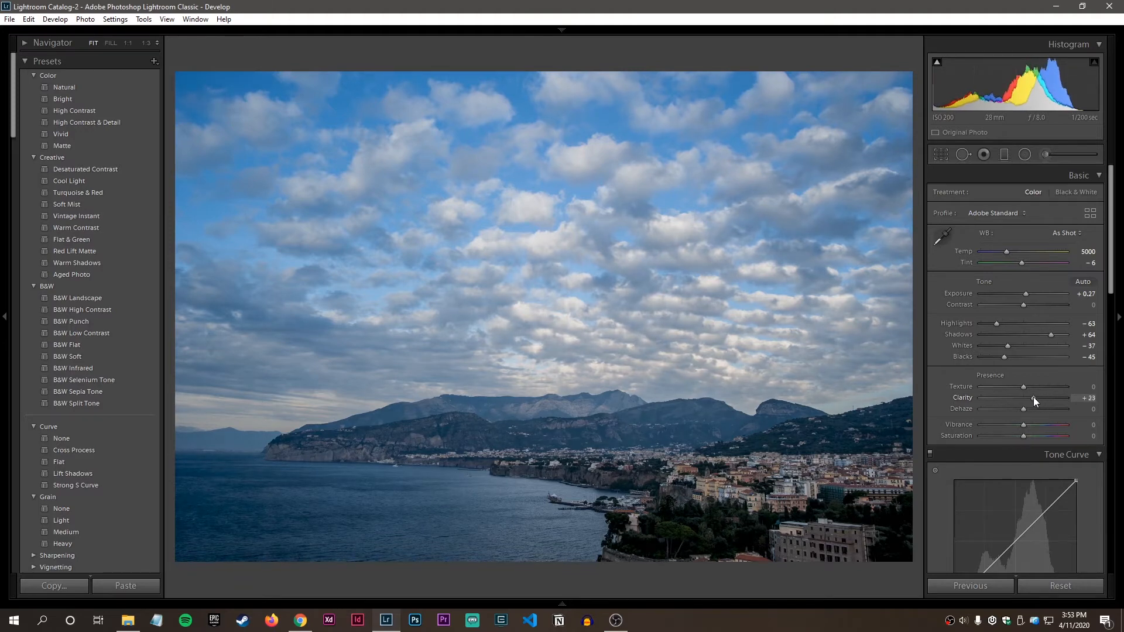
mouse_move(1035, 397)
left_mouse_down()
mouse_move(1025, 397)
mouse_move(1046, 397)
mouse_move(1019, 397)
mouse_move(1053, 396)
mouse_move(1023, 396)
mouse_move(1048, 387)
left_mouse_up()
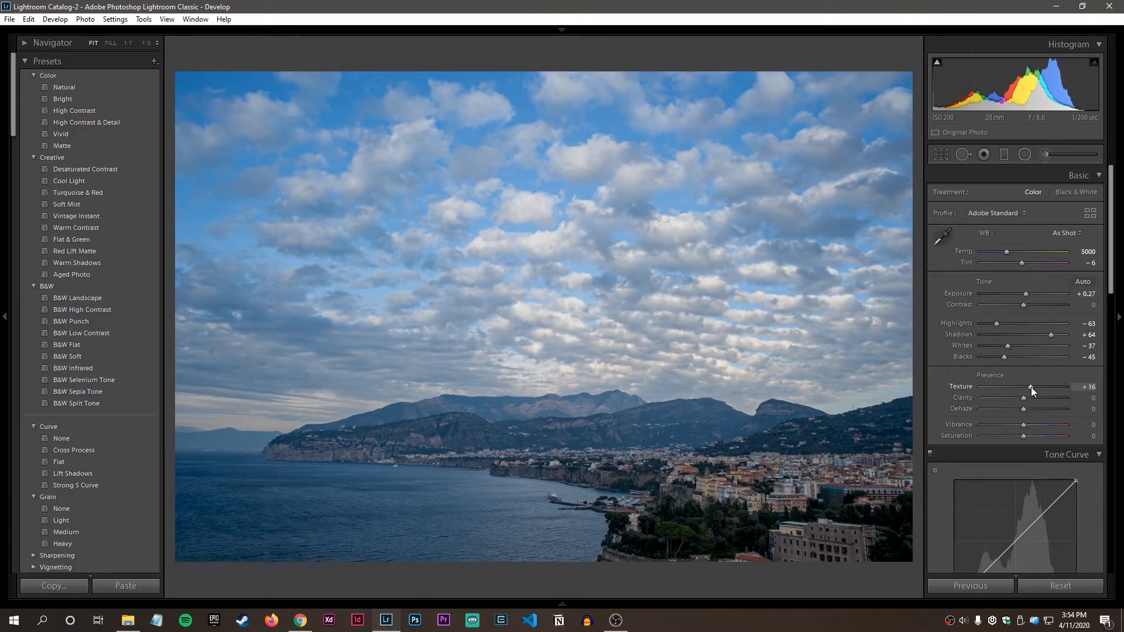
double_click(1031, 388)
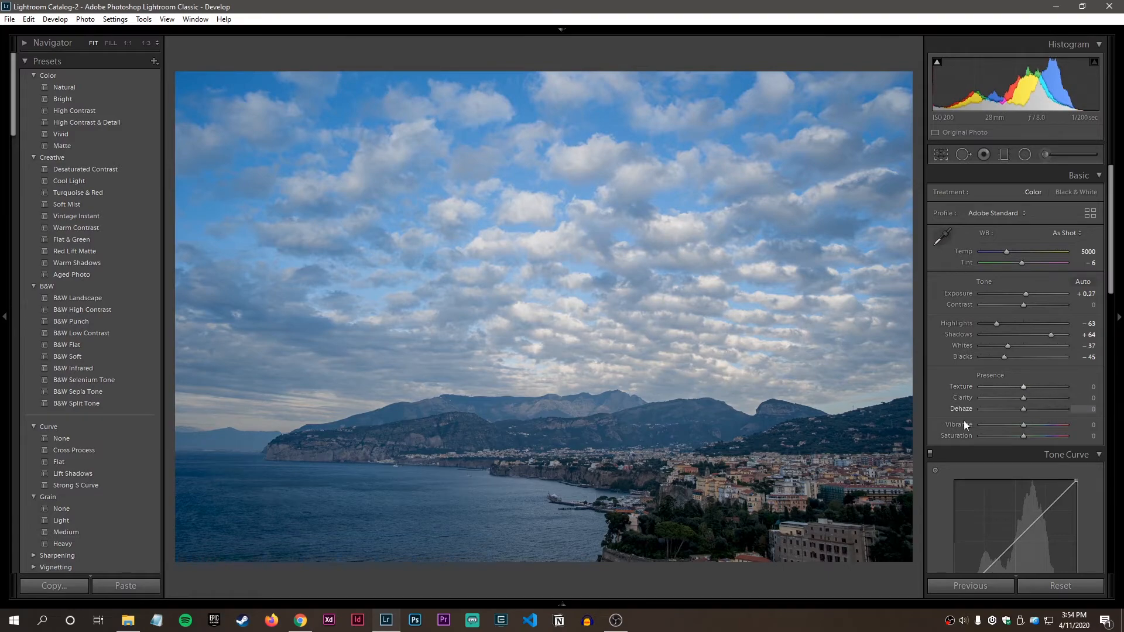
Step: Compare positive Clarity and Texture on the town buildings at 1:1 magnification, resetting each to 0
left_click(795, 478)
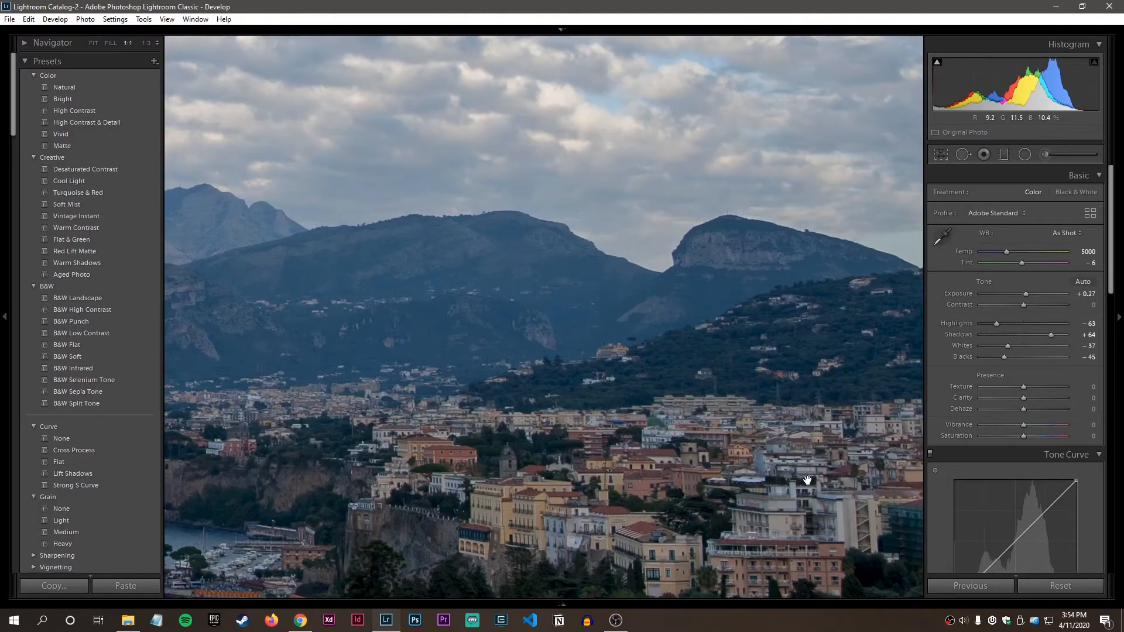
left_click_drag(786, 456, 724, 392)
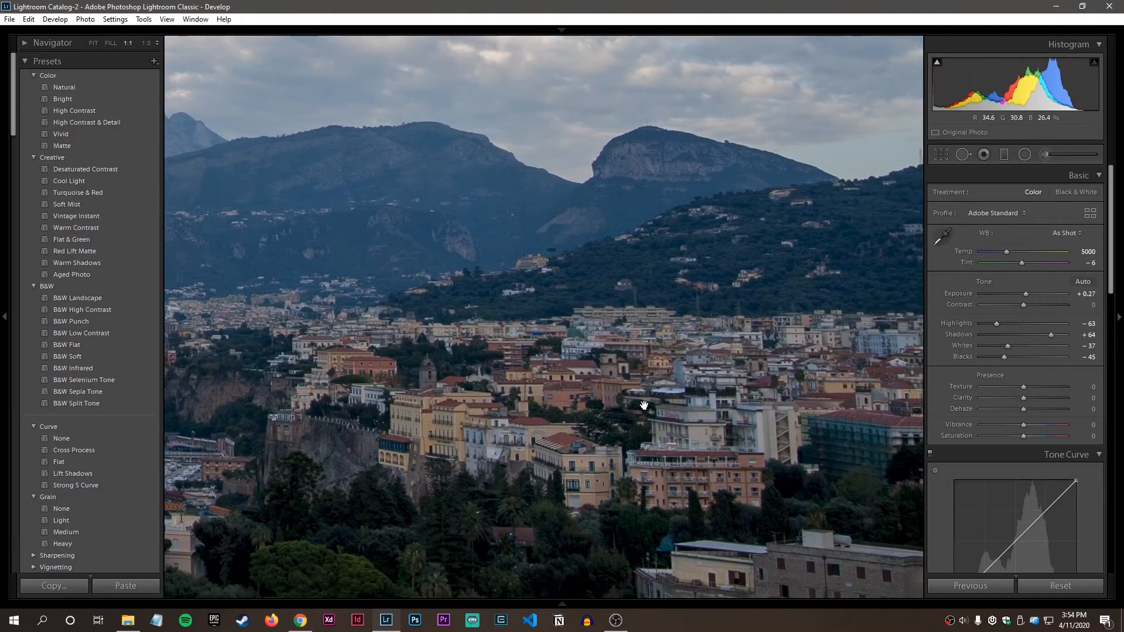
mouse_move(1023, 400)
left_mouse_down()
mouse_move(1049, 399)
mouse_move(1025, 395)
mouse_move(1048, 397)
mouse_move(1027, 398)
mouse_move(1037, 398)
left_mouse_up()
double_click(1035, 400)
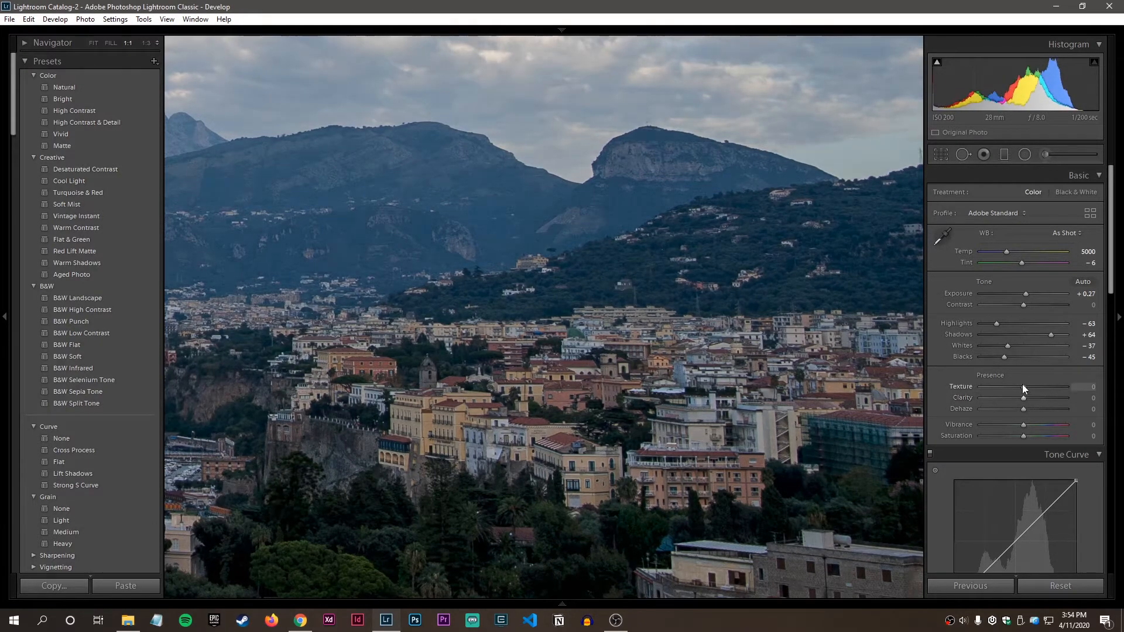
mouse_move(1024, 387)
left_mouse_down()
mouse_move(1042, 386)
mouse_move(1030, 388)
left_mouse_up()
double_click(1034, 389)
mouse_move(1024, 398)
left_mouse_down()
mouse_move(1041, 397)
mouse_move(1025, 398)
left_mouse_up()
double_click(1032, 386)
double_click(1026, 397)
Step: Compare negative Texture, about -44, and negative Clarity, about -81, on the town buildings, resetting each to 0
mouse_move(1016, 387)
left_mouse_down()
mouse_move(985, 388)
mouse_move(1023, 385)
mouse_move(1009, 389)
left_mouse_up()
double_click(1006, 388)
left_click_drag(1023, 399, 1006, 399)
mouse_move(996, 398)
left_mouse_down()
mouse_move(1006, 398)
mouse_move(988, 399)
left_mouse_up()
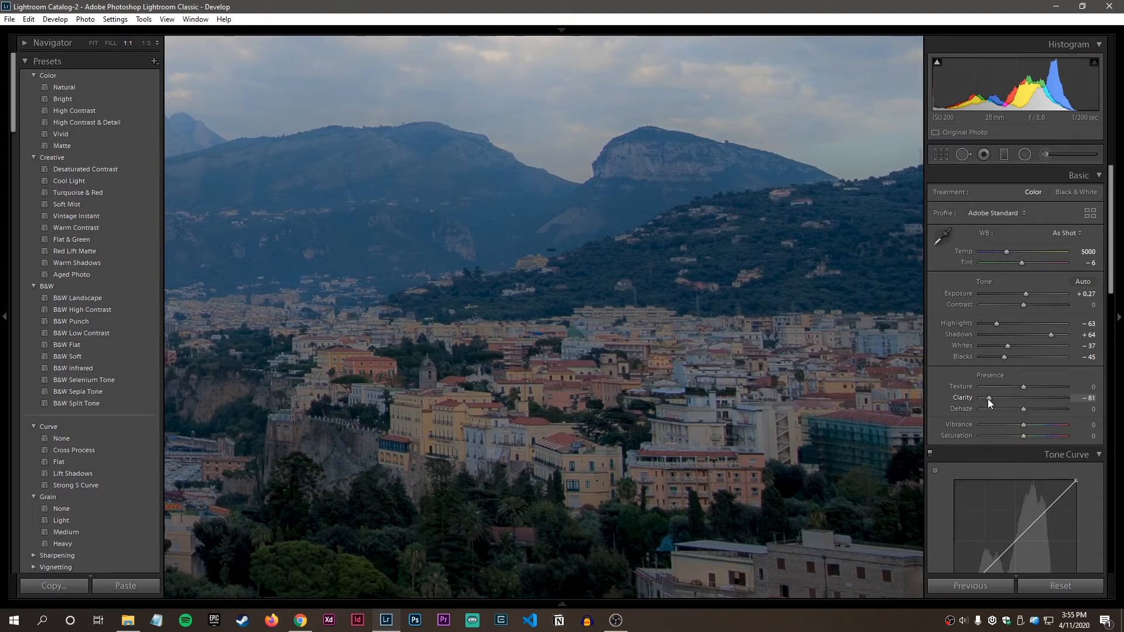
double_click(989, 399)
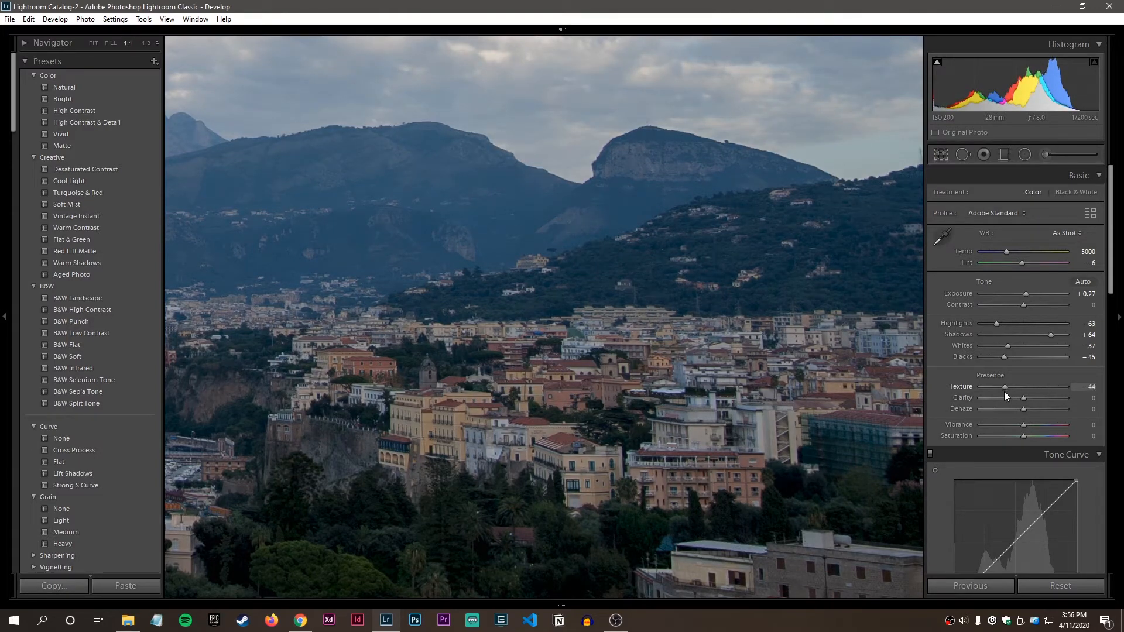
left_click_drag(1002, 391, 1024, 398)
double_click(1025, 388)
Step: Show the whole coastal photo and set its Clarity to +12 and Texture to +10
left_click(742, 351)
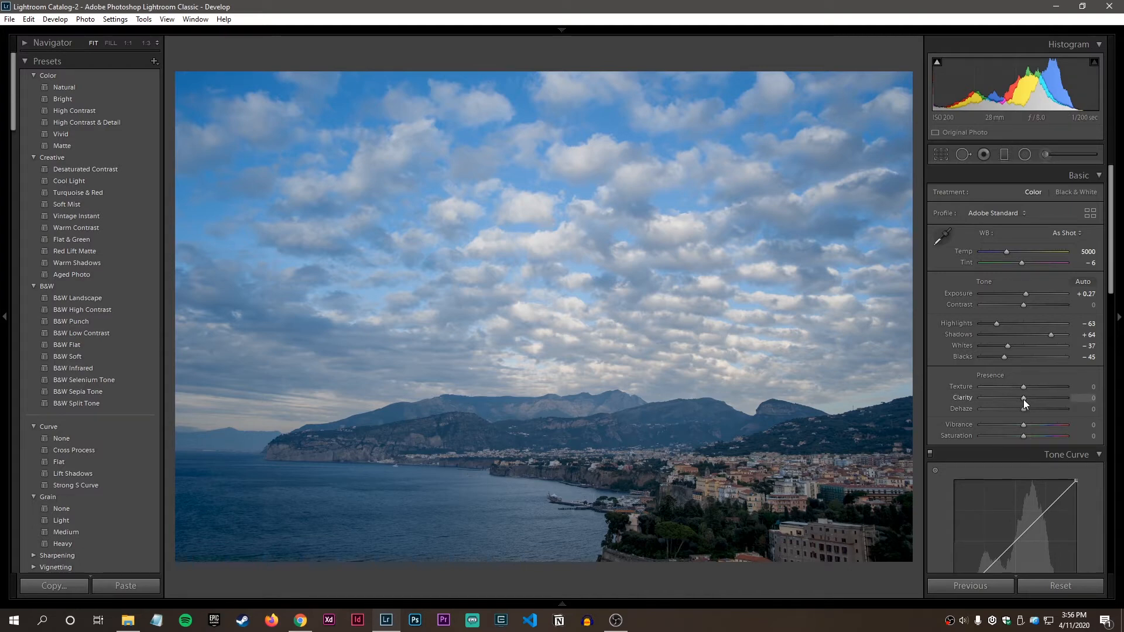
left_click_drag(1024, 403, 1025, 403)
double_click(1027, 403)
left_click_drag(1025, 400, 1031, 405)
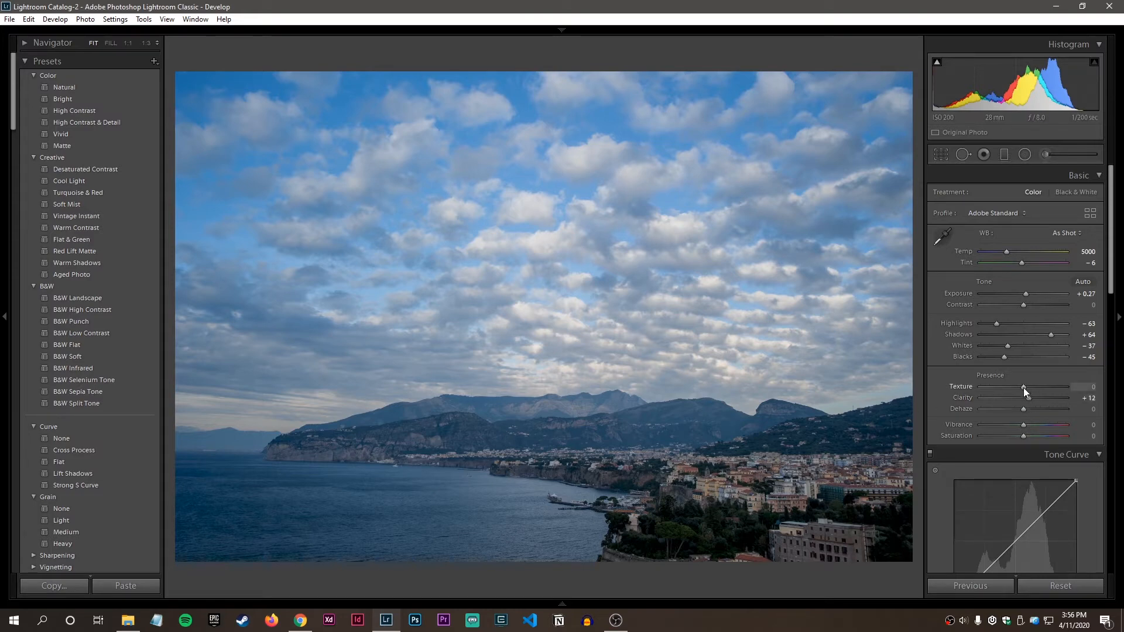
left_click_drag(1027, 391, 1029, 387)
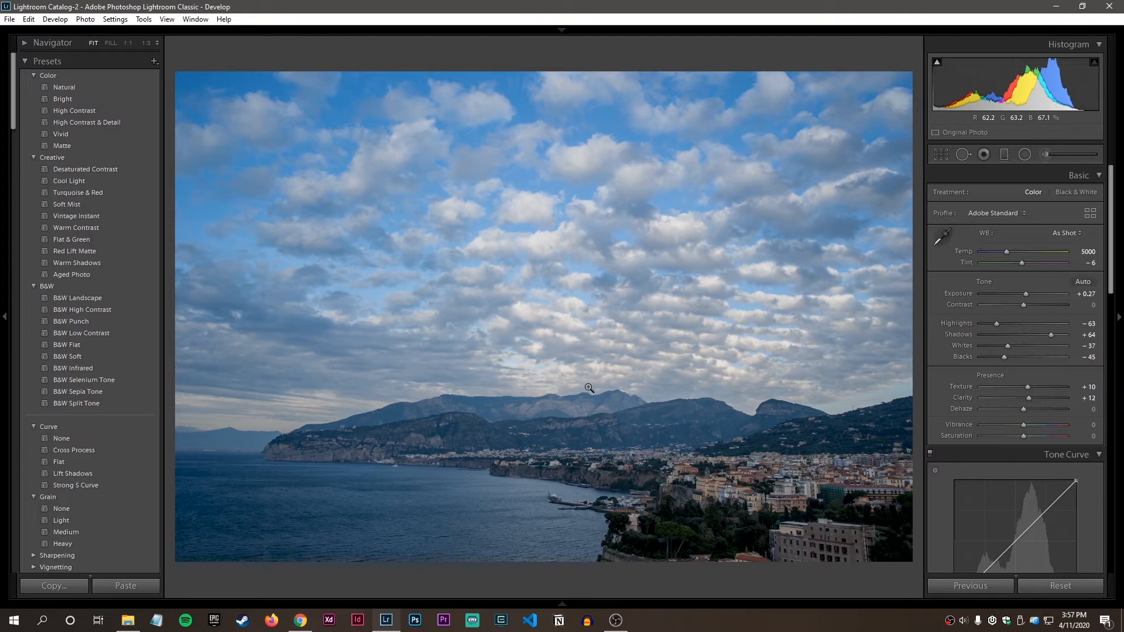
Step: Go to the harbour village photo and set its Clarity to +23
key("Right")
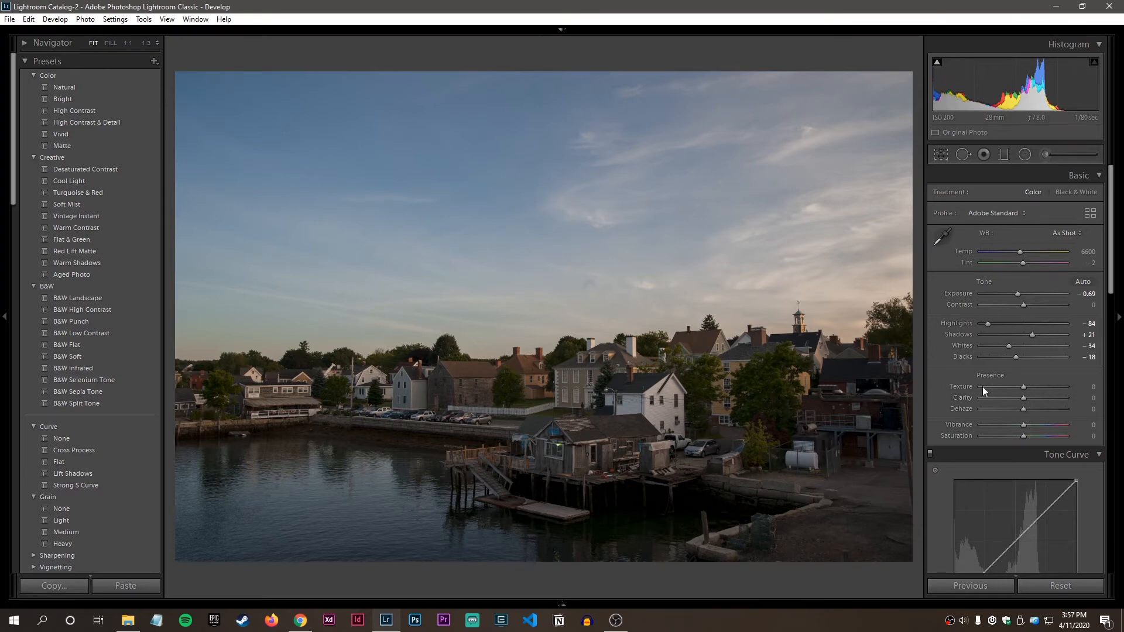
left_click_drag(1024, 401, 1030, 401)
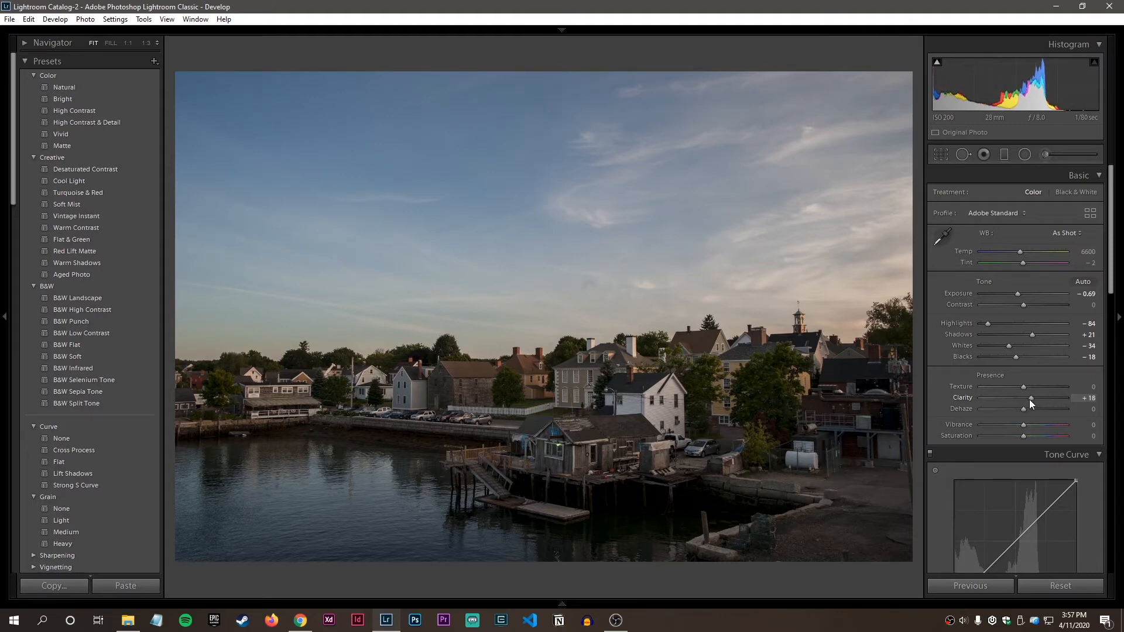
double_click(1031, 399)
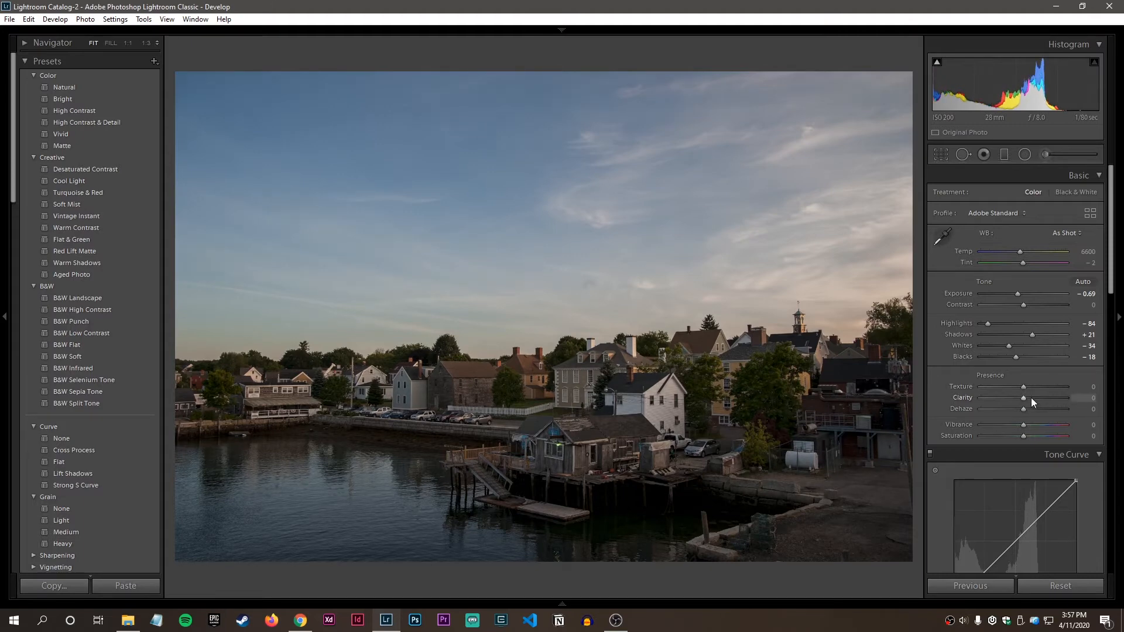
left_click_drag(1025, 391, 1035, 401)
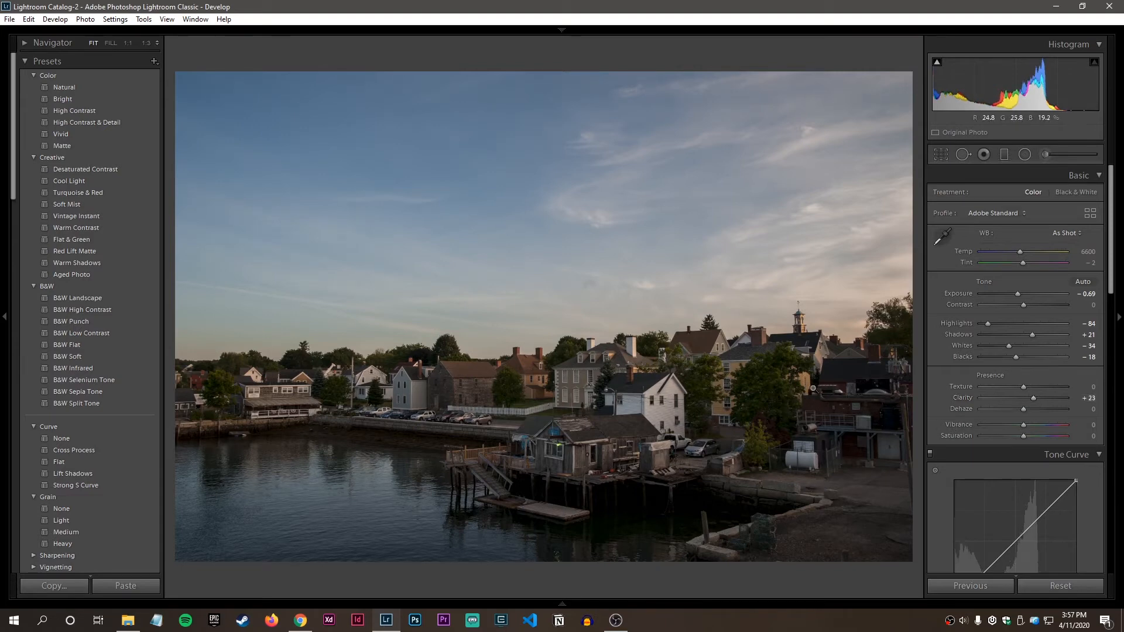
Step: Open the black cat photo and try Clarity +22 and Texture +33 in turn on the fur at 1:1 magnification
key("Right")
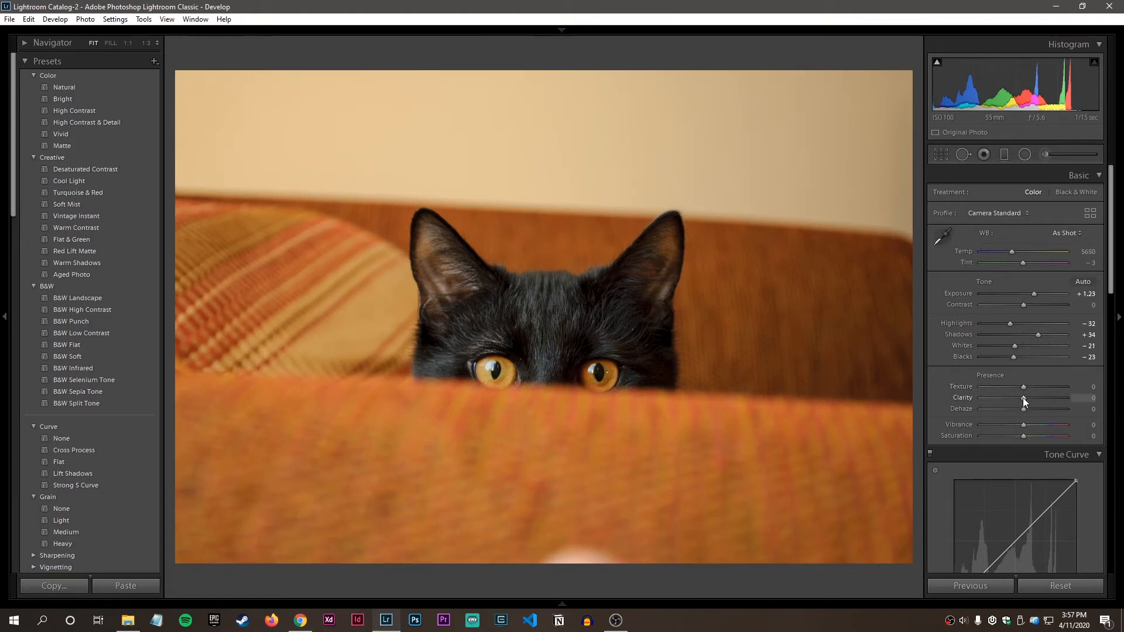
left_click_drag(1024, 401, 1033, 404)
left_click(571, 307)
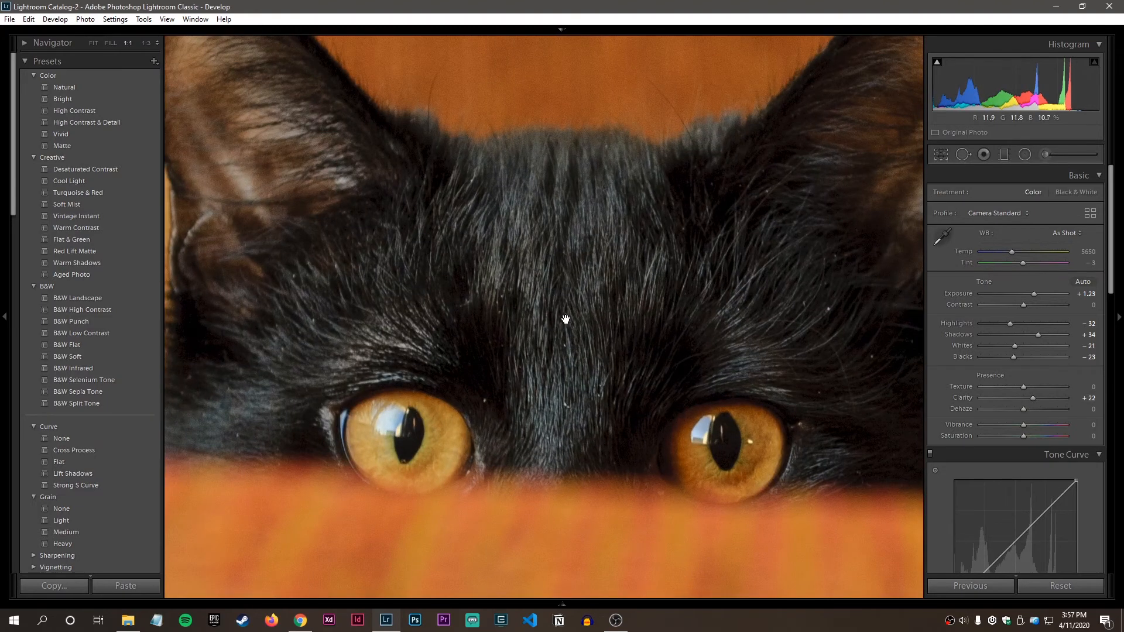
left_click_drag(567, 321, 578, 322)
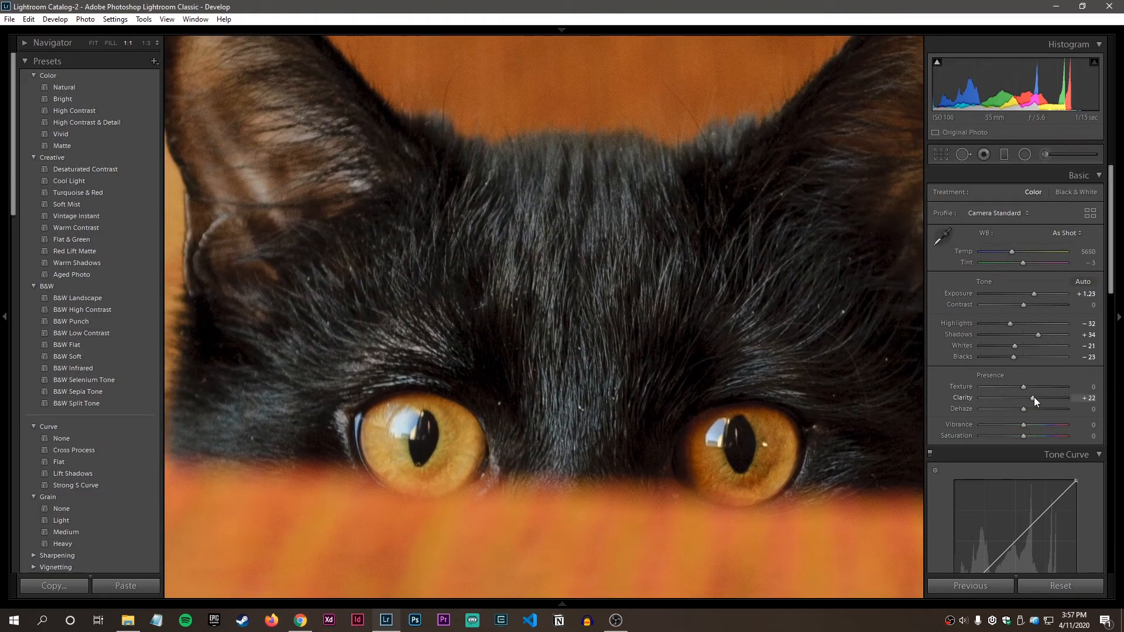
double_click(1034, 399)
left_click_drag(1024, 387, 1043, 391)
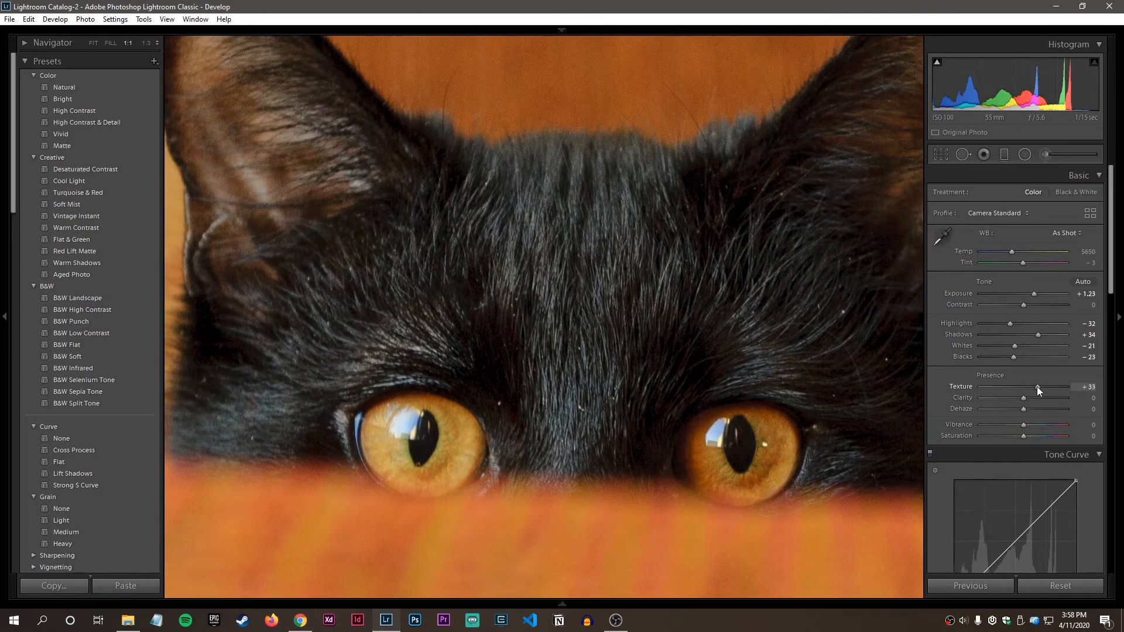
double_click(1037, 387)
Step: Raise the cat photo's Clarity moderately, checking the effect on the whole image and leaving Texture at 0
left_click_drag(1024, 399, 1034, 400)
left_click(634, 363)
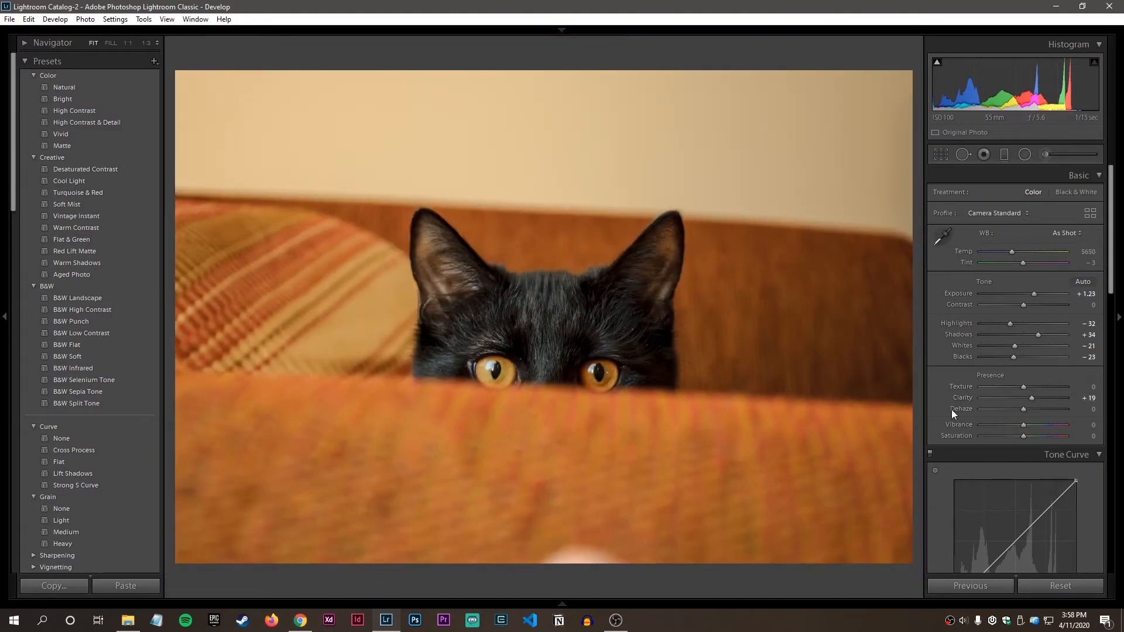
double_click(1032, 399)
left_click_drag(1024, 402, 1034, 402)
Step: Go to the black-and-white lighthouse photo and set Clarity to +22 with Texture at 0
key("Right")
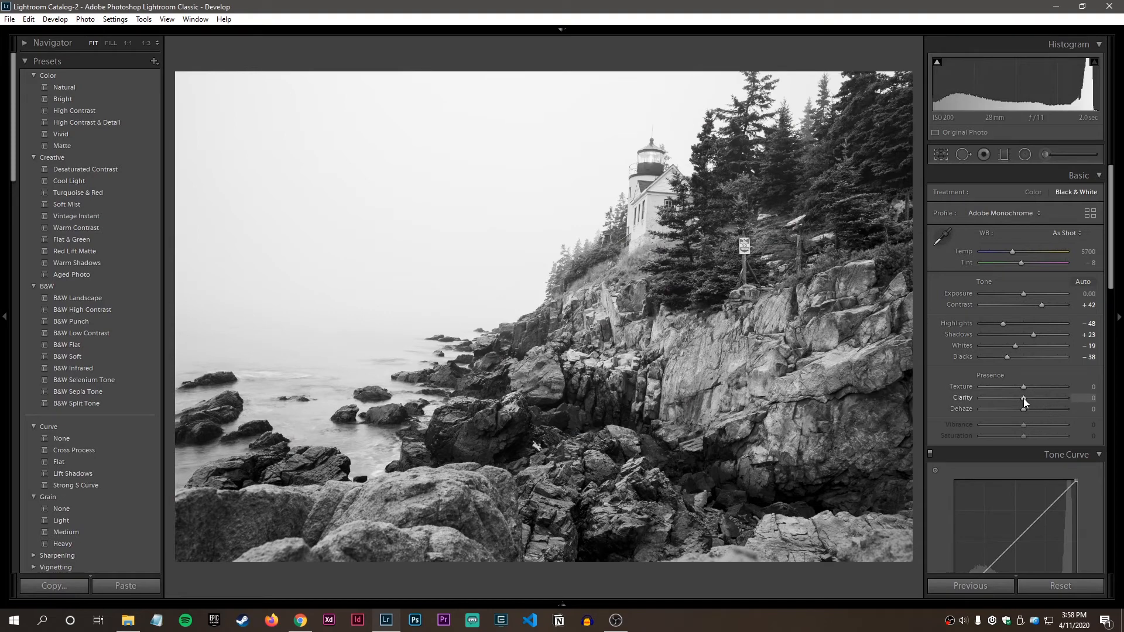
mouse_move(1024, 399)
left_mouse_down()
mouse_move(1052, 395)
mouse_move(1028, 401)
mouse_move(1031, 387)
mouse_move(1034, 401)
left_mouse_up()
double_click(1032, 400)
double_click(1038, 386)
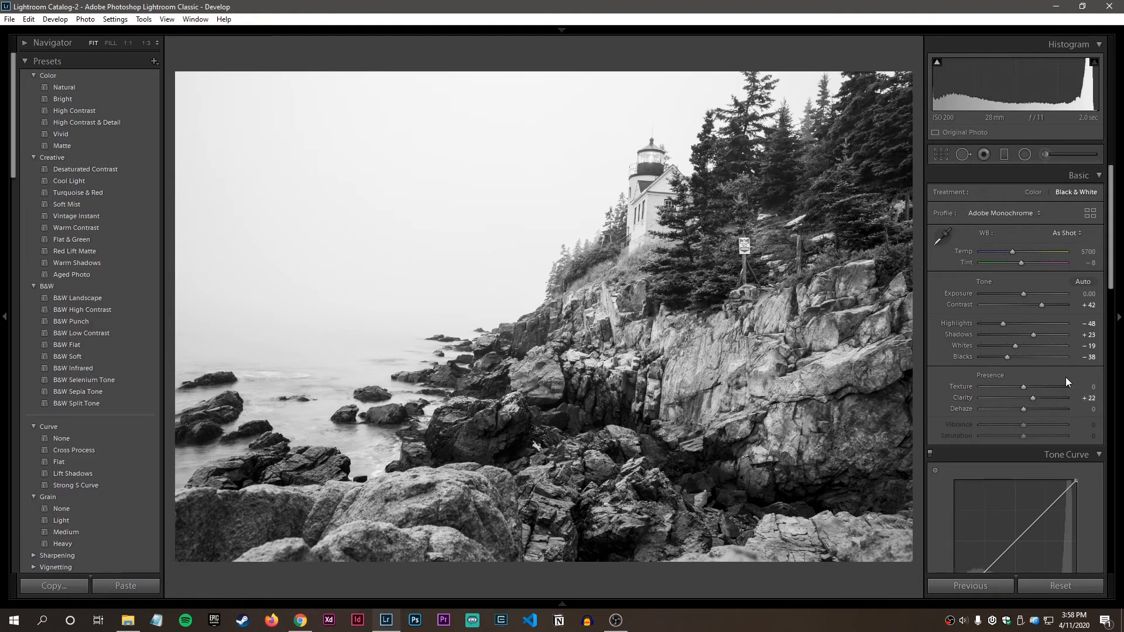
Step: Open the headscarf portrait, keep the Adobe Standard profile, and set Highlights -34, Shadows +5, Whites -18 and Blacks -14
key("Right")
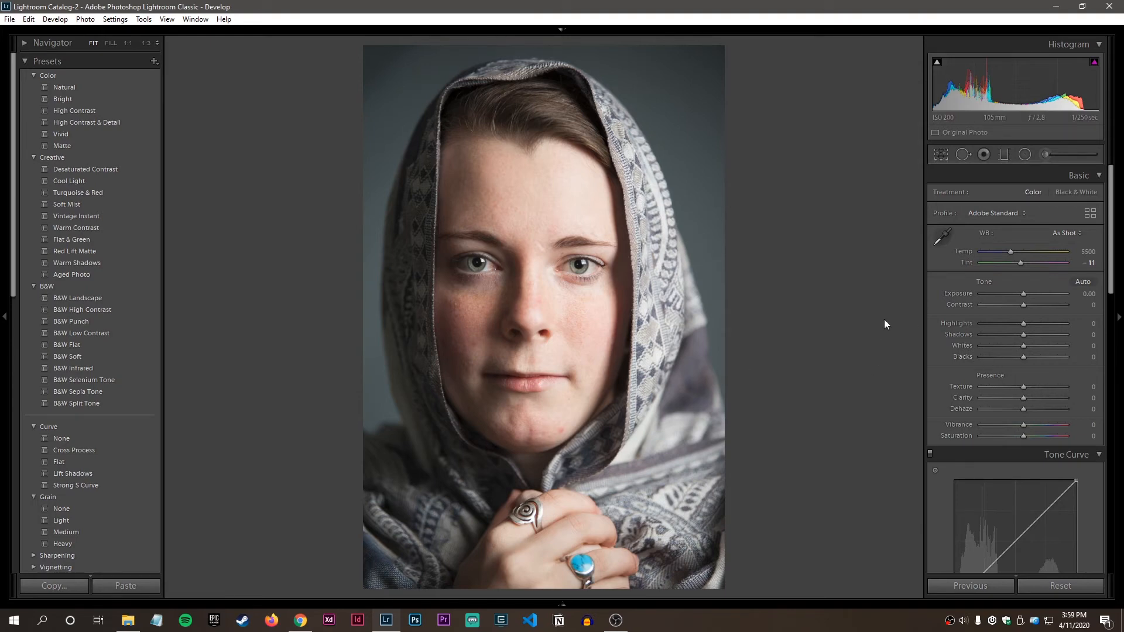
left_click(1006, 215)
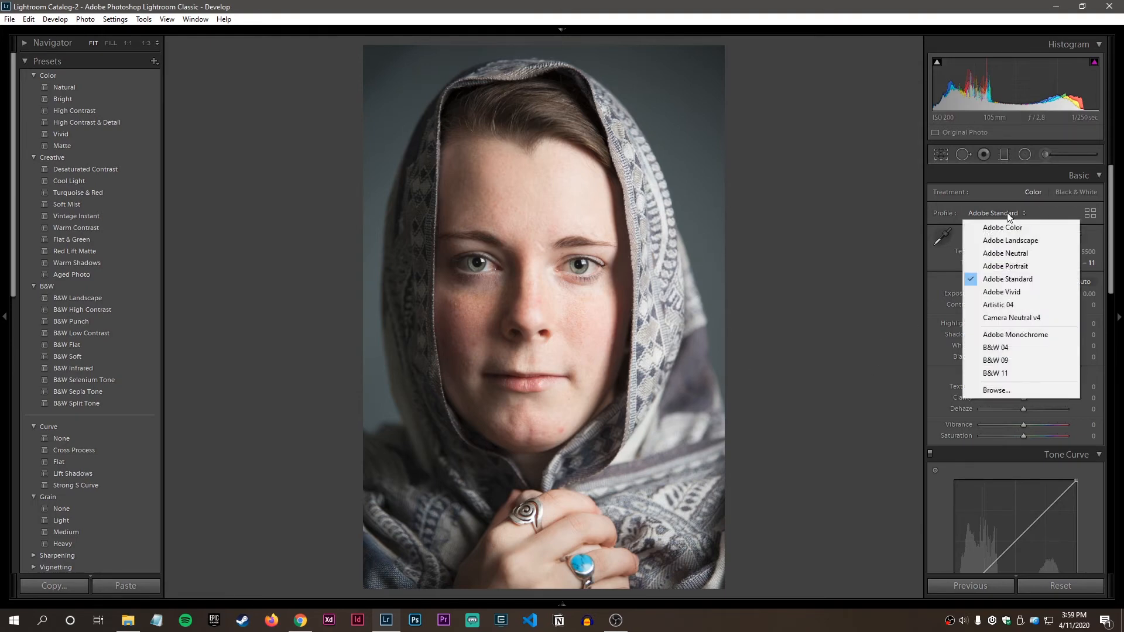
left_click(1014, 277)
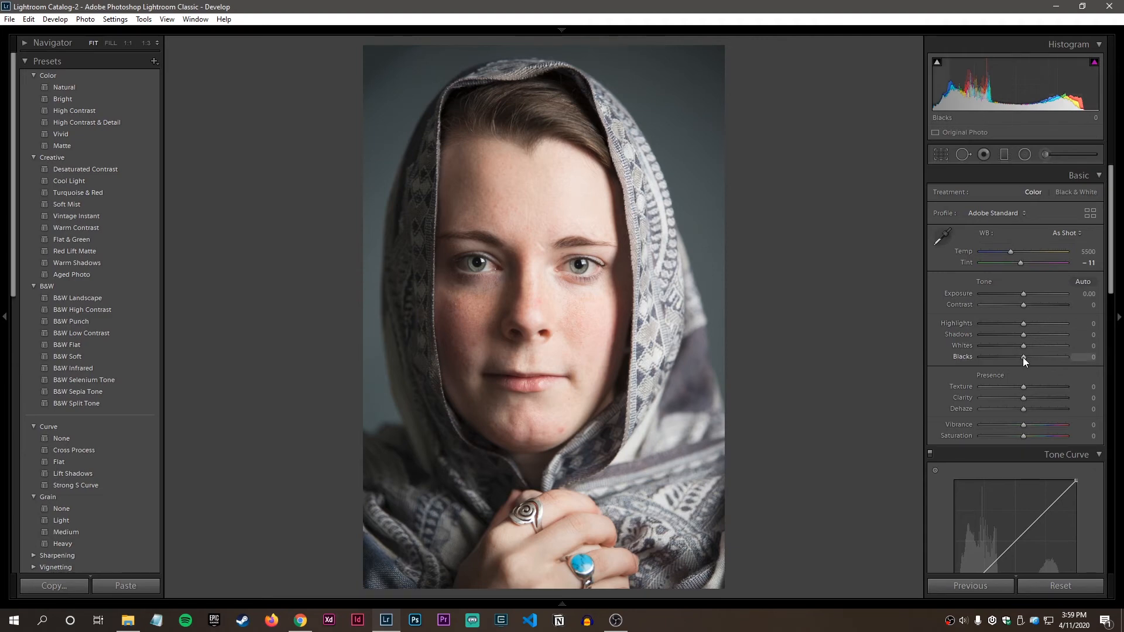
mouse_move(1024, 357)
left_mouse_down()
mouse_move(1014, 357)
mouse_move(1024, 325)
mouse_move(1009, 327)
mouse_move(1032, 335)
mouse_move(1014, 346)
left_mouse_up()
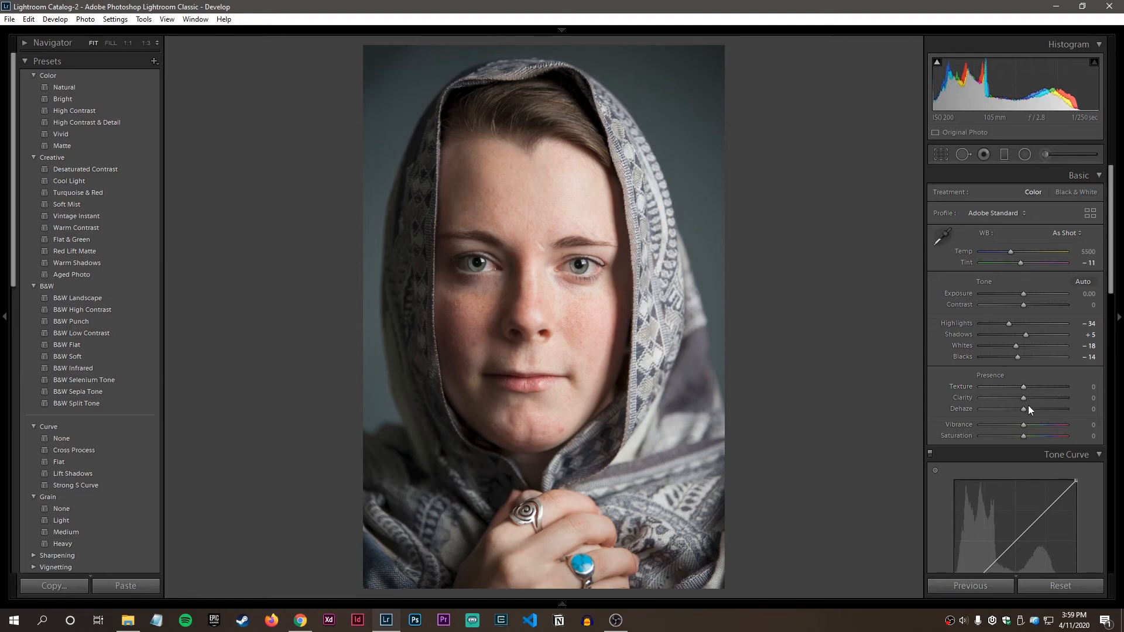
Step: Try Clarity at +47 and +100 on the portrait, checking the facial skin up close, and reset it to 0
left_click(504, 321)
left_click_drag(505, 269, 580, 301)
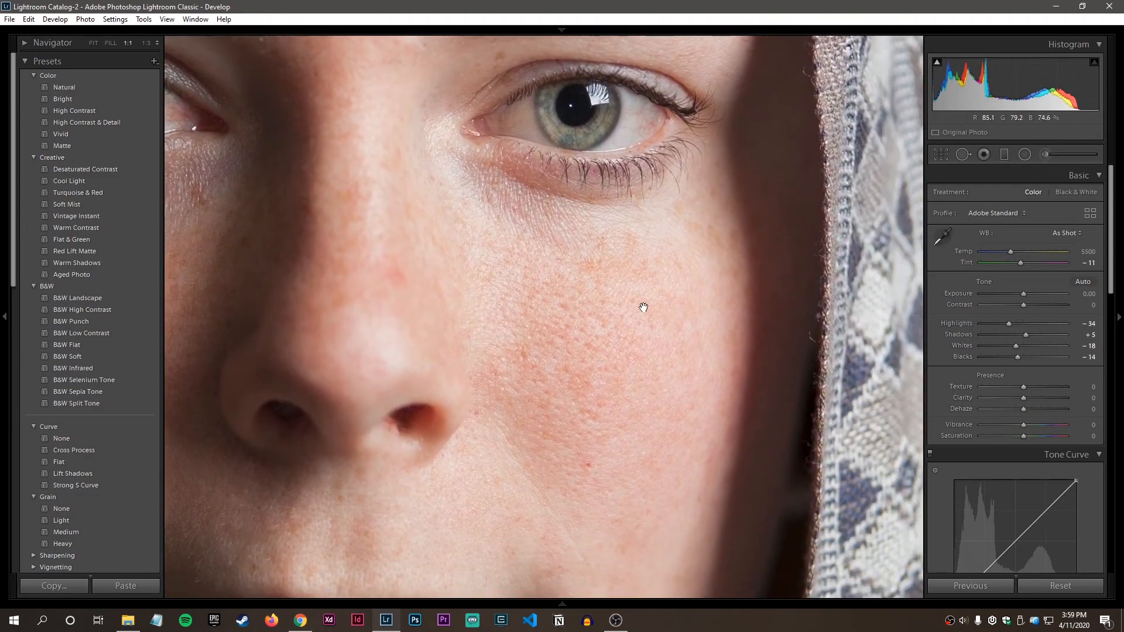
left_click_drag(603, 336, 584, 304)
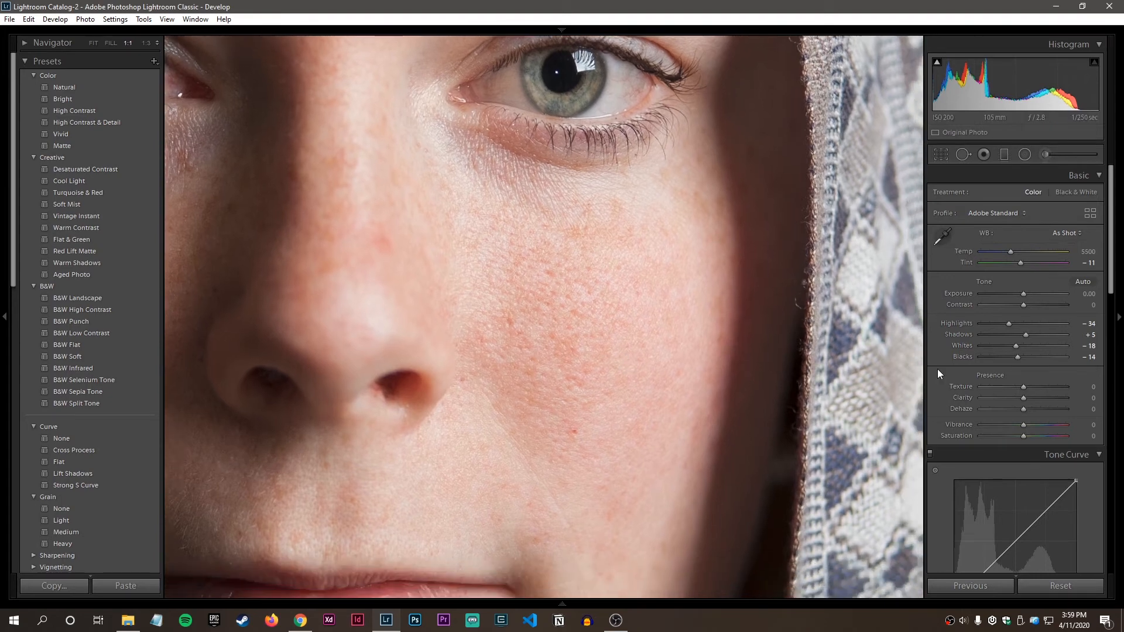
left_click_drag(1024, 399, 1044, 398)
left_click(746, 355)
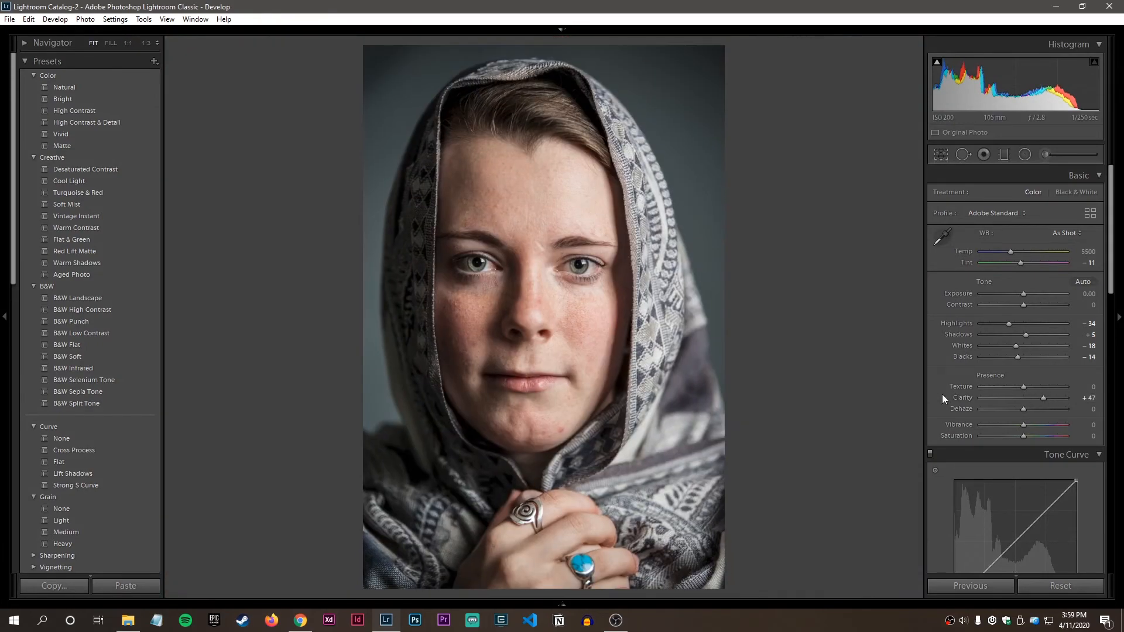
left_click_drag(1045, 399, 1089, 402)
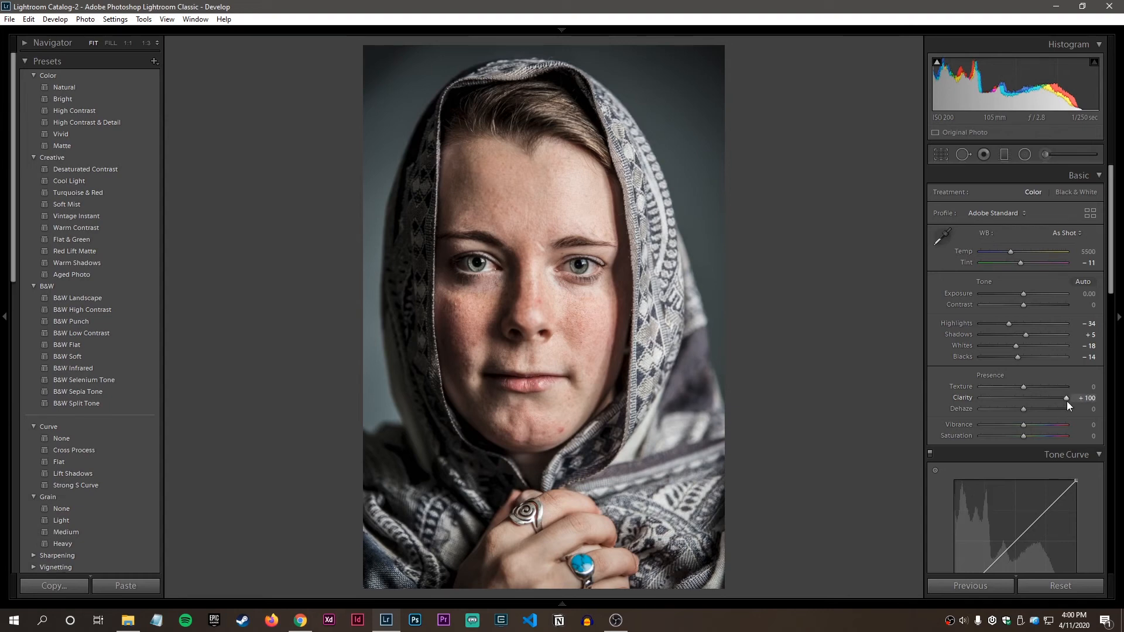
double_click(1067, 397)
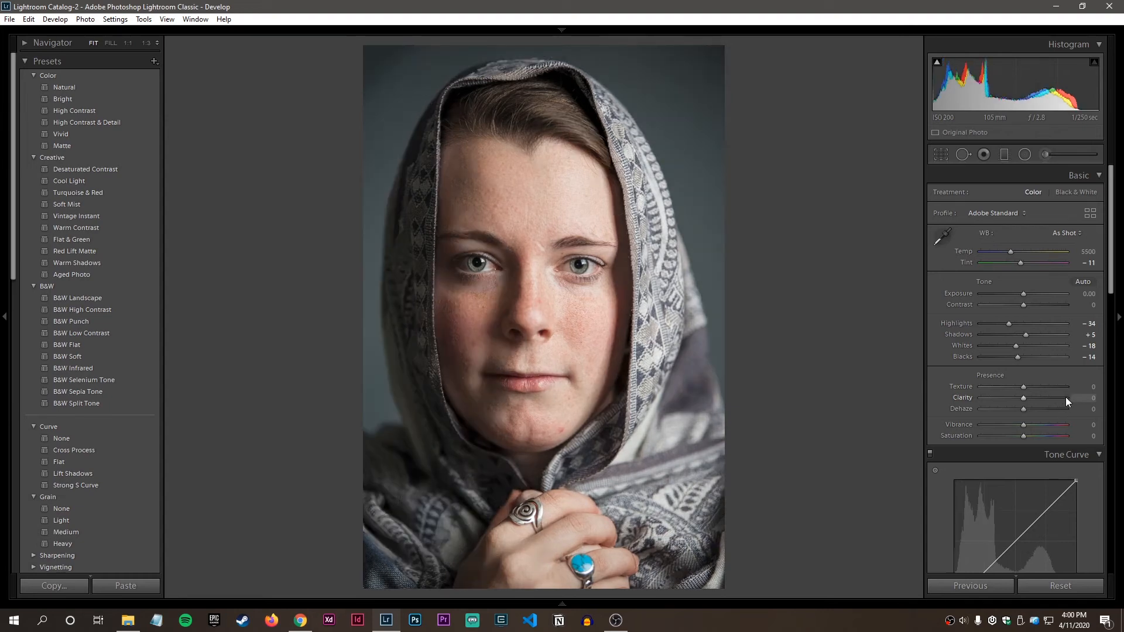
Step: Examine the portrait's cheek, eye, forehead and hairline detail at 1:1 magnification
left_click(587, 346)
left_click_drag(569, 273, 585, 351)
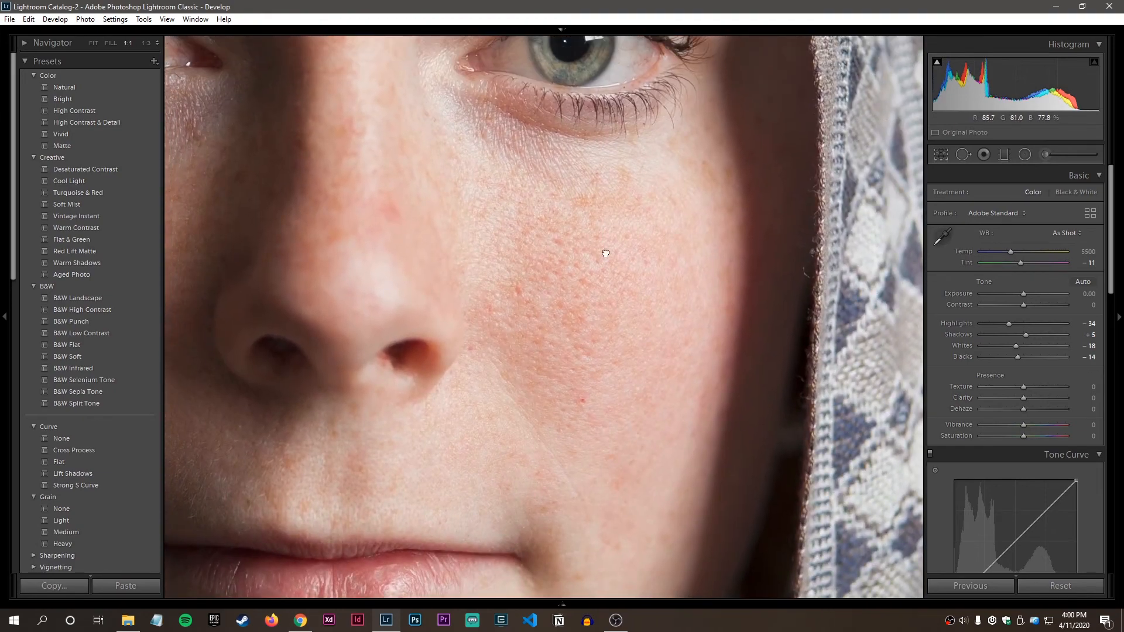
left_click_drag(623, 181, 637, 442)
left_click_drag(617, 289, 641, 441)
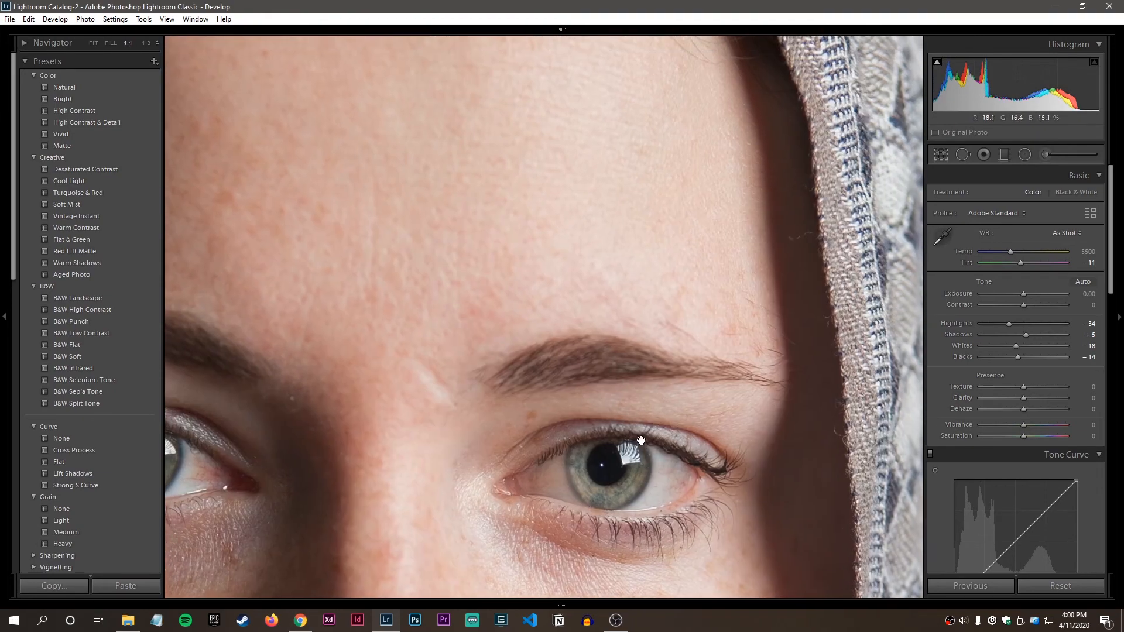
left_click(634, 354)
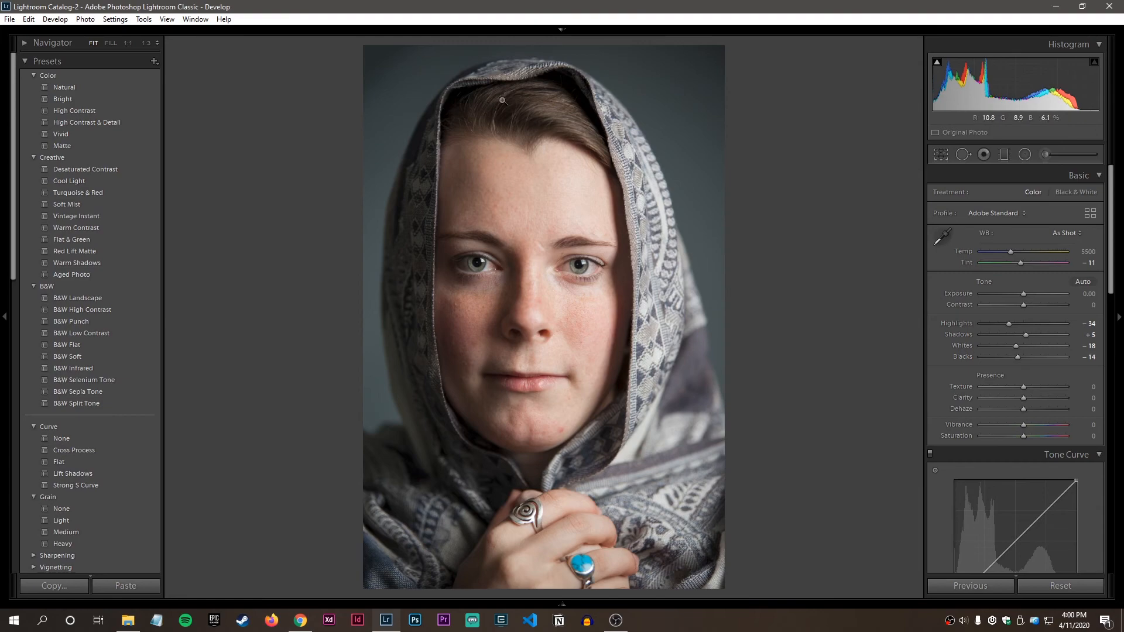
left_click(529, 143)
left_click_drag(532, 135, 522, 235)
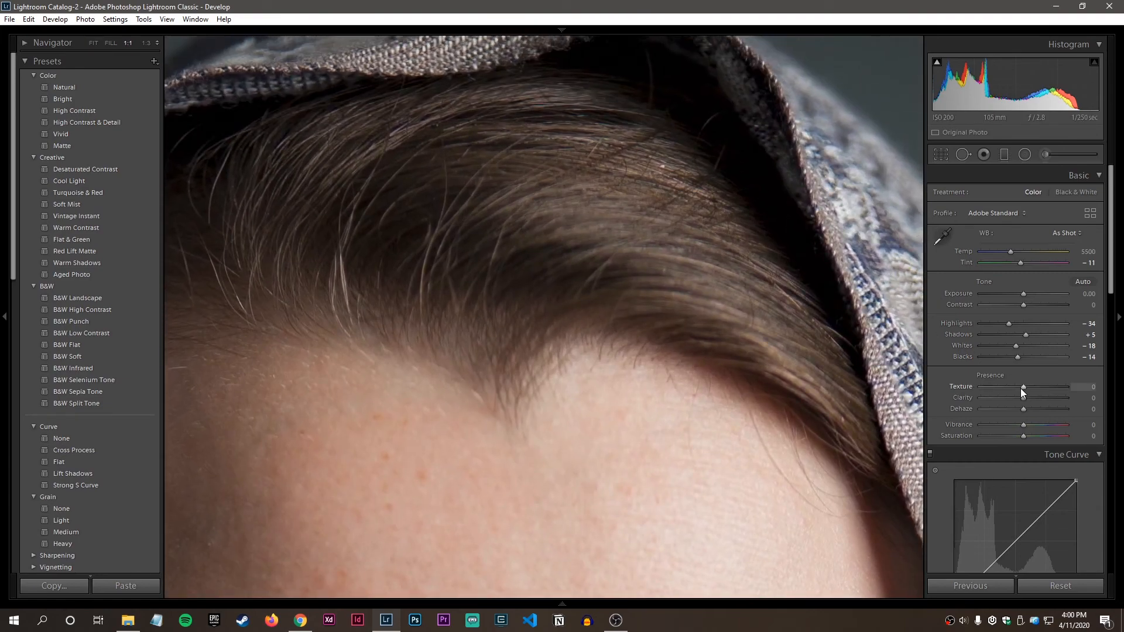
Step: Try Texture at +23 on the portrait, checking the whole face and the eye and cheek at 1:1 magnification
mouse_move(1024, 385)
left_mouse_down()
mouse_move(1046, 384)
mouse_move(1035, 385)
left_mouse_up()
left_click(810, 340)
left_click(588, 287)
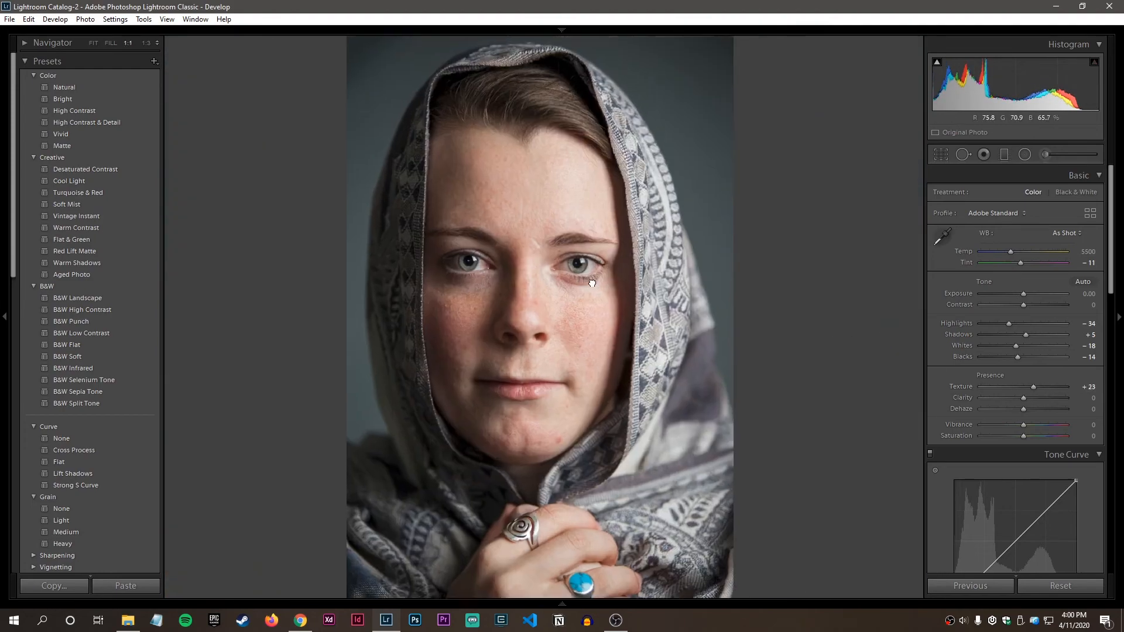
left_click_drag(582, 350, 633, 284)
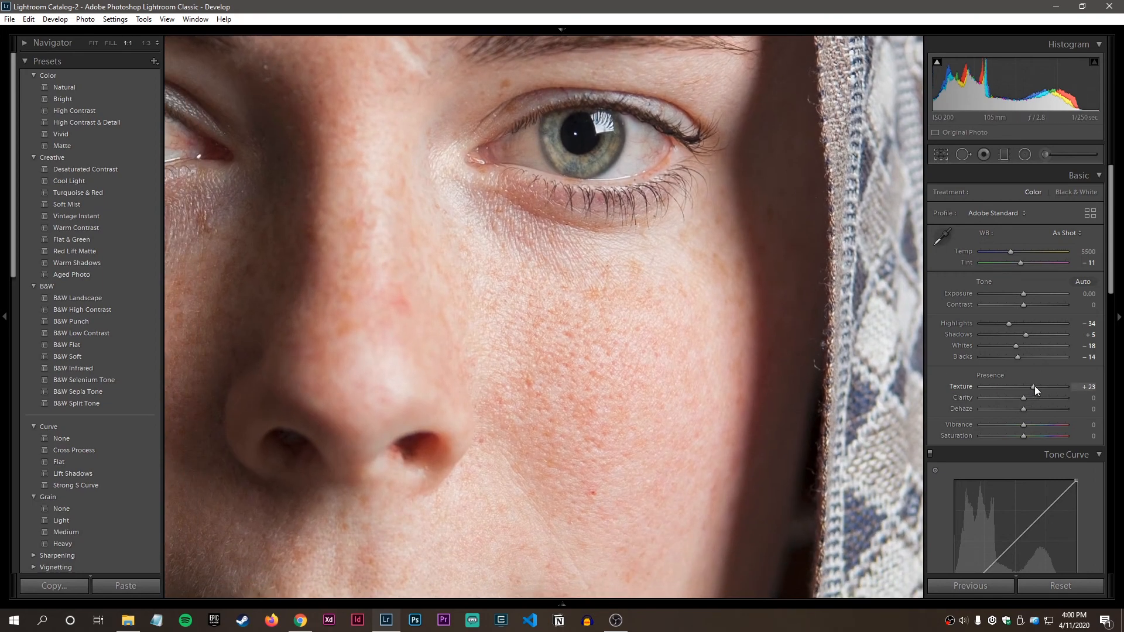
Step: Compare Texture at -62 with Clarity at -82 on the cheek and eye close-up, resetting each to 0
left_click_drag(1035, 385, 998, 386)
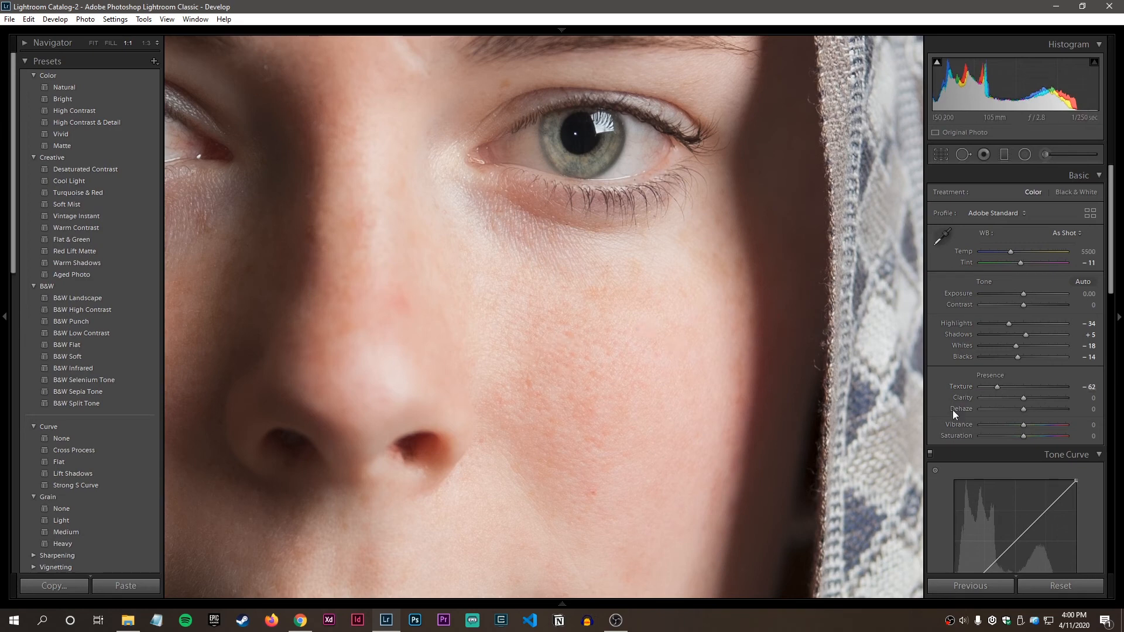
double_click(996, 388)
left_click_drag(1024, 397, 988, 399)
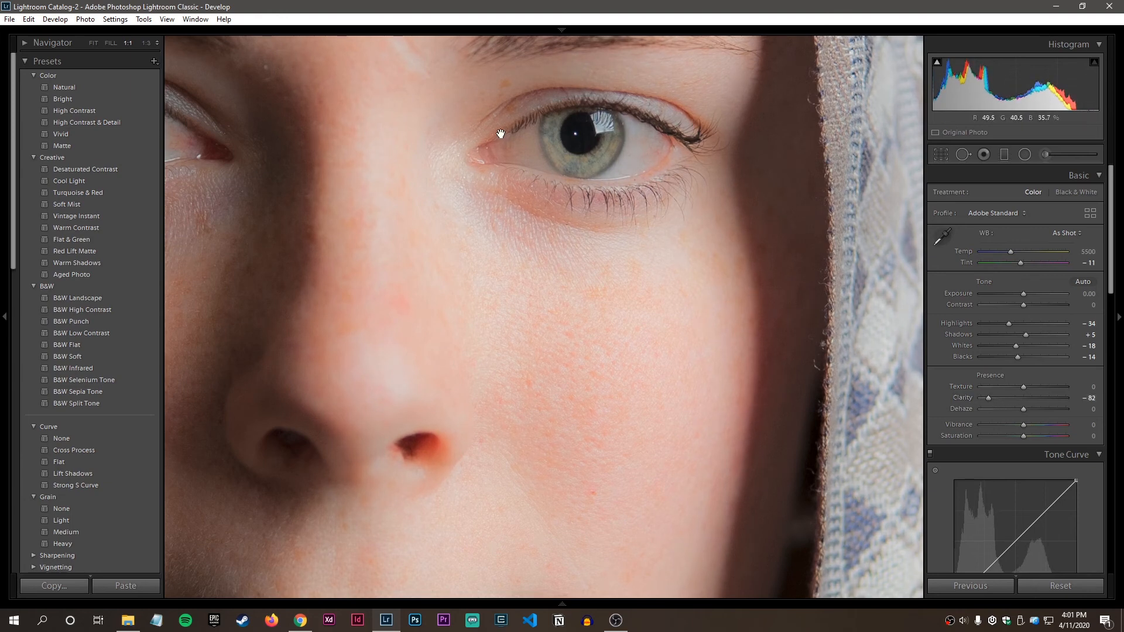
double_click(988, 398)
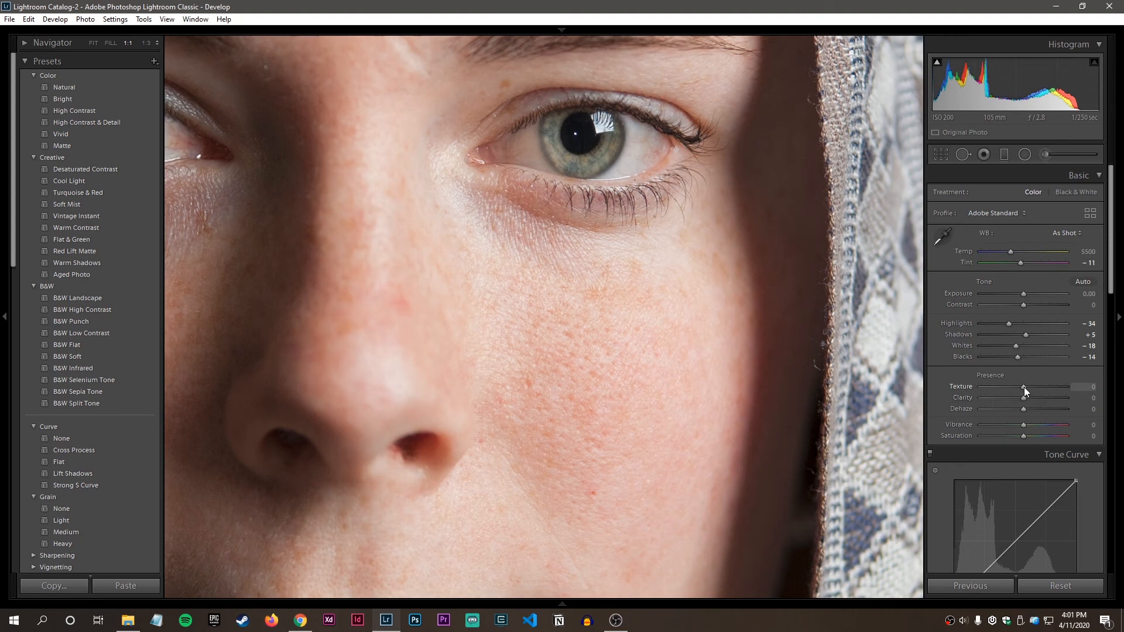
Step: Soften the portrait's skin with Texture at -32, judging the amount on the whole photo fitted to the view
left_click_drag(1024, 387, 1006, 387)
left_click(572, 354)
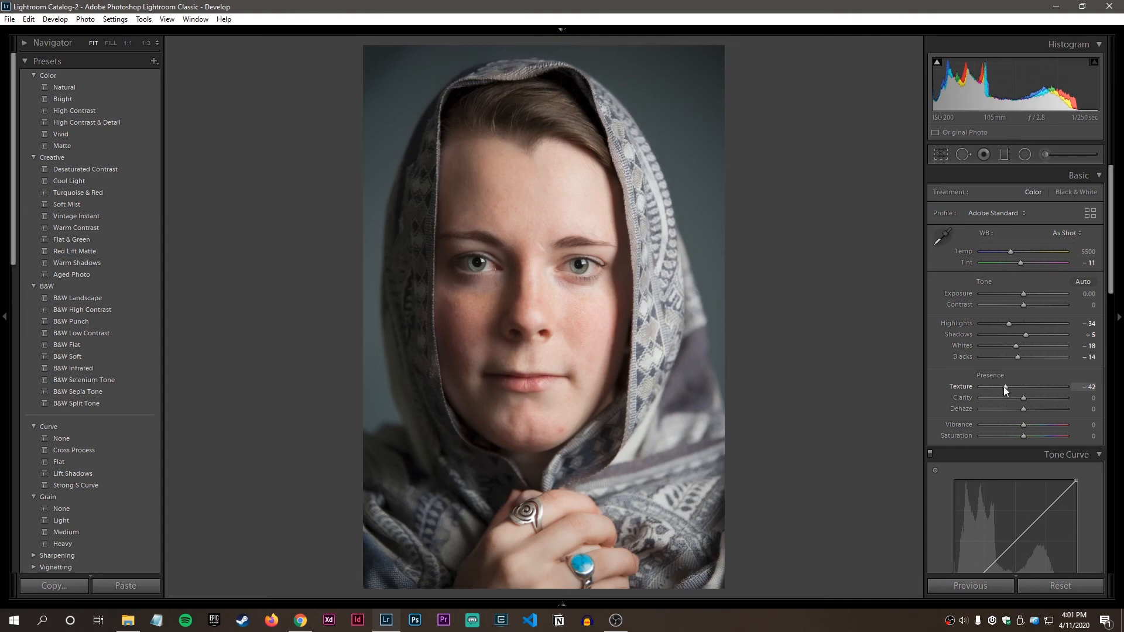
left_click_drag(1007, 386, 1015, 387)
left_click_drag(1013, 385, 1011, 387)
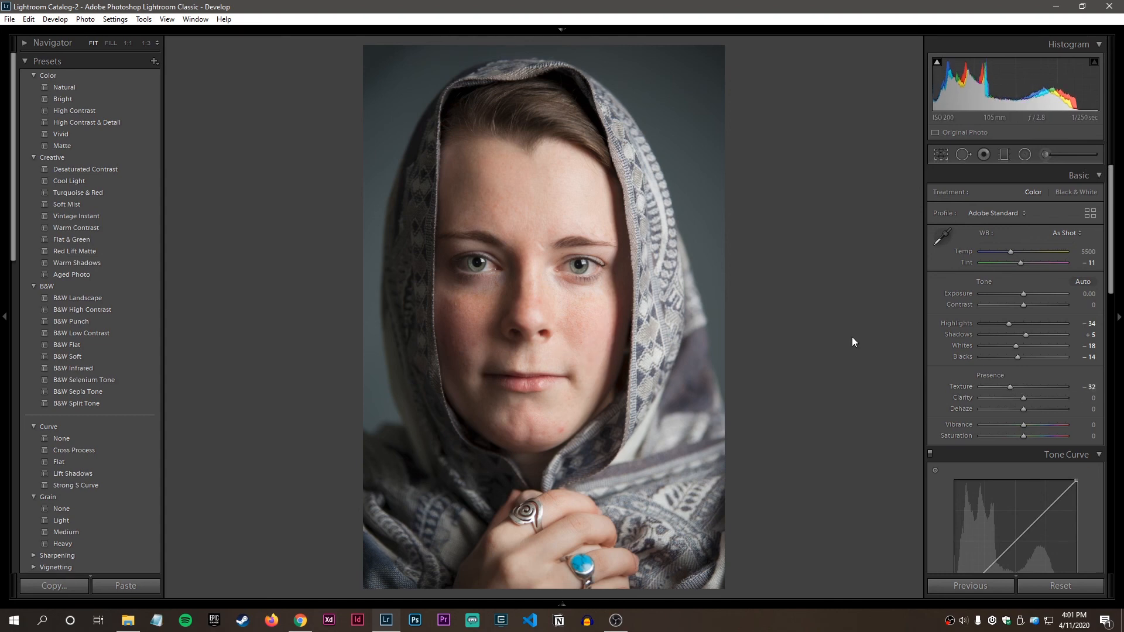